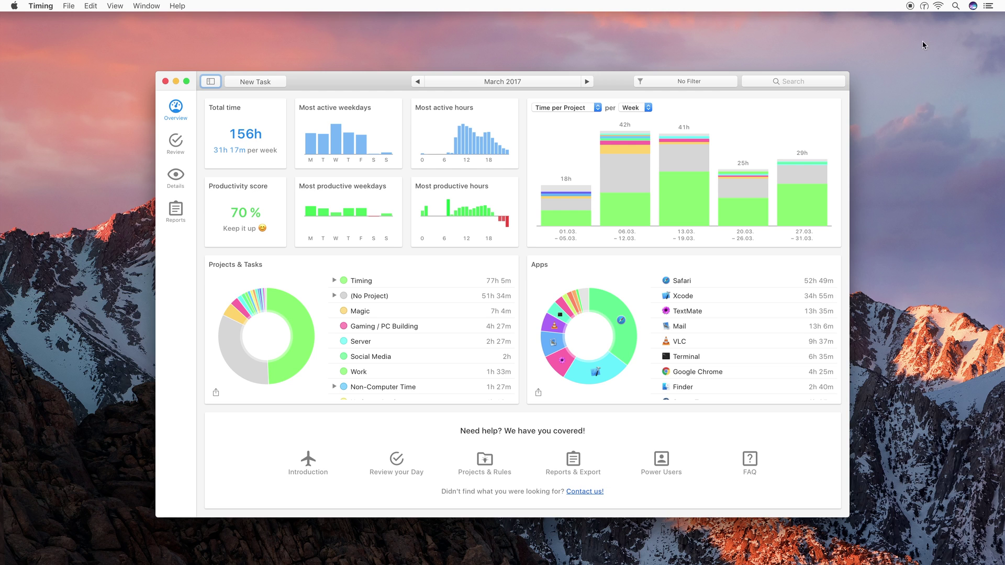
Open Timing's menu-bar status menu to see today's tracked time and the task options
left_click(923, 6)
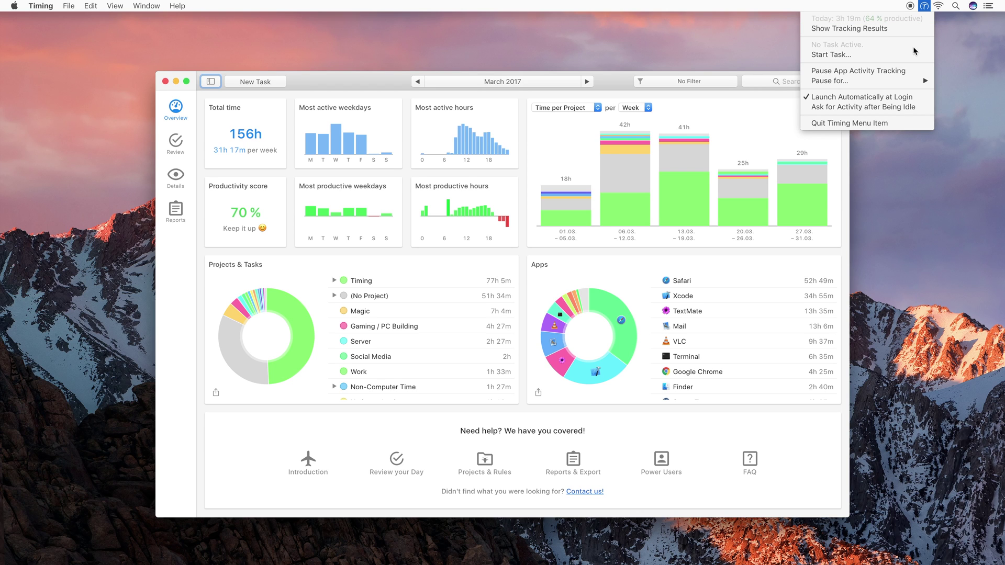
Start a new task but cancel the 'What are you going to do?' prompt, then reopen the status menu
left_click(912, 54)
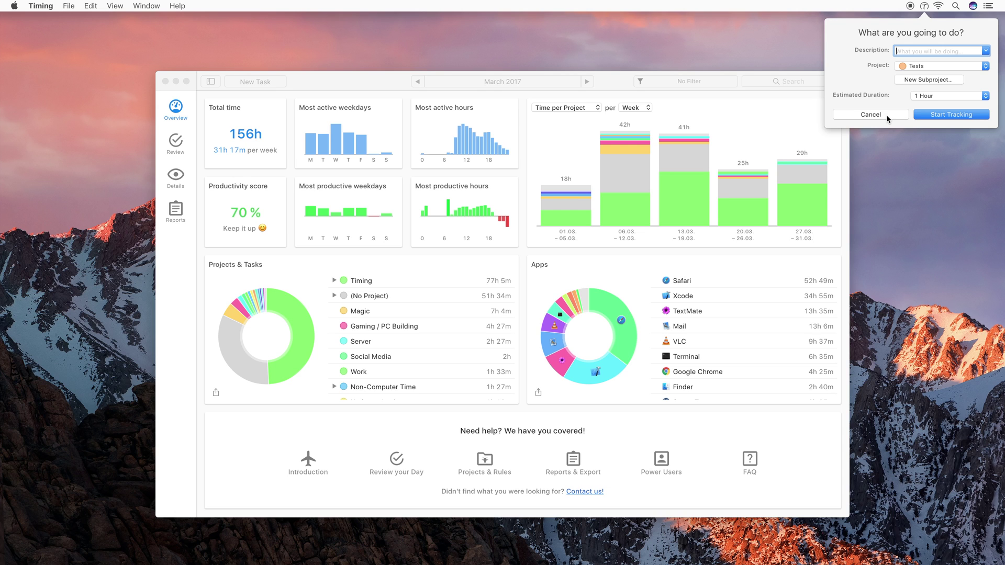
left_click(887, 114)
left_click(926, 6)
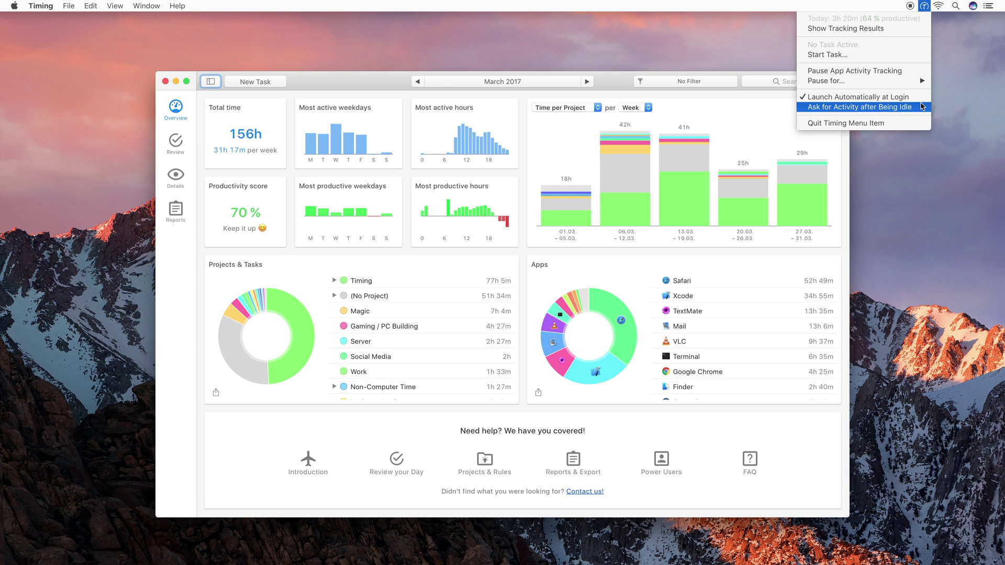
Dismiss the status menu to return to the March 2017 Overview dashboard
left_click(405, 83)
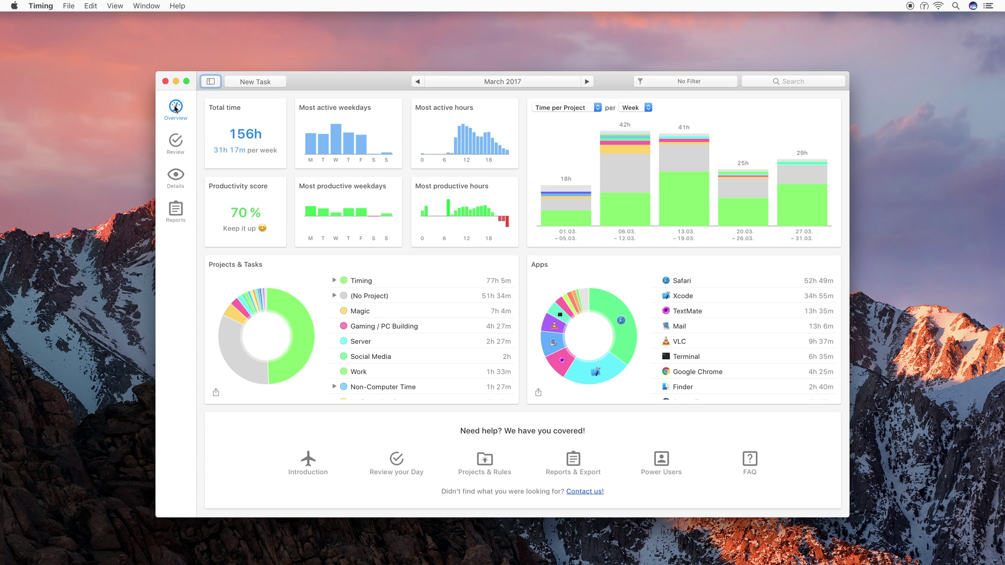
Go to Review, then Details, for March 2017's 156h 25m of activities
left_click(176, 141)
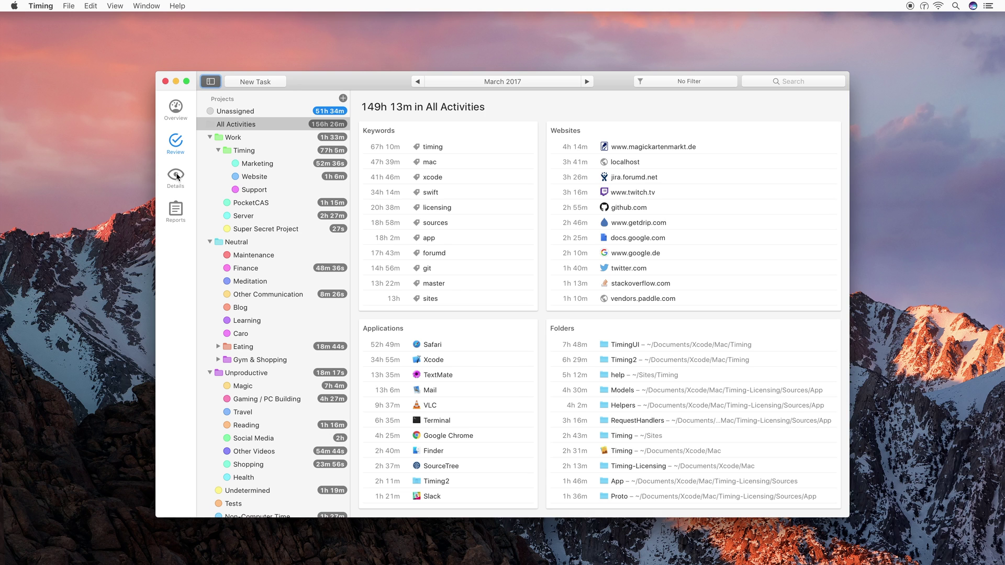
left_click(176, 175)
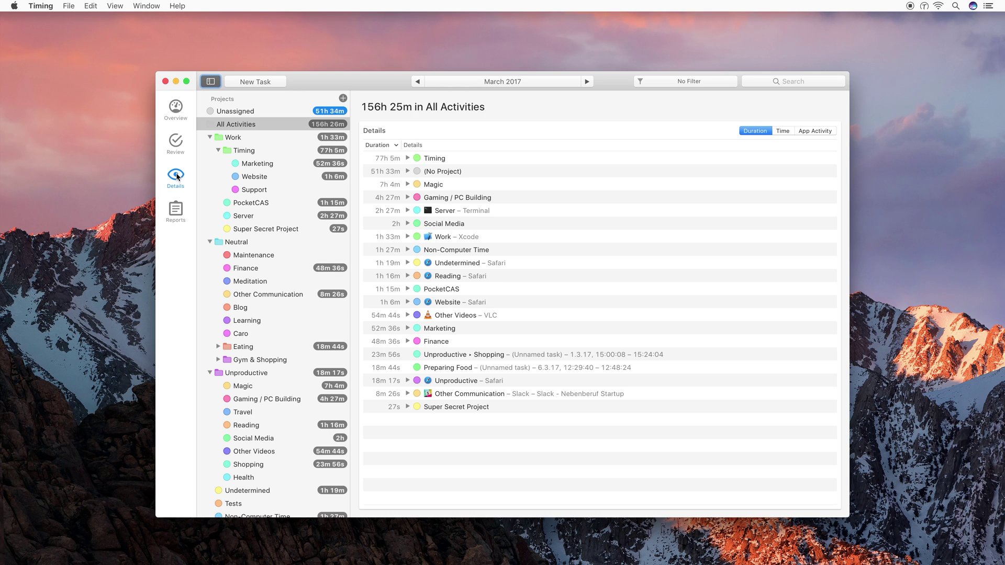
Switch to Reports, grouped by day then project with PDF / Print export
left_click(177, 211)
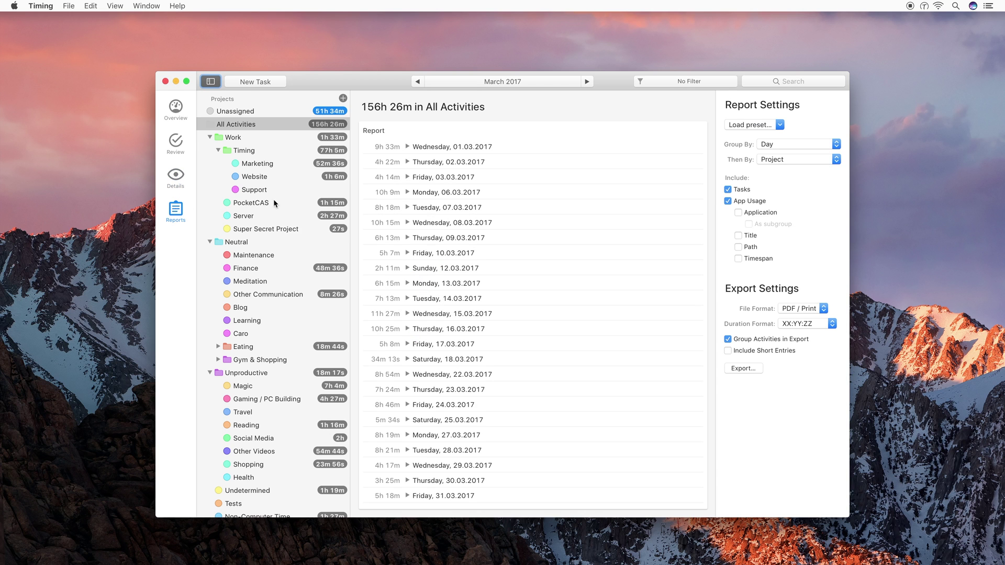
Load the Timesheet report preset, then go back to the Overview dashboard
left_click(744, 126)
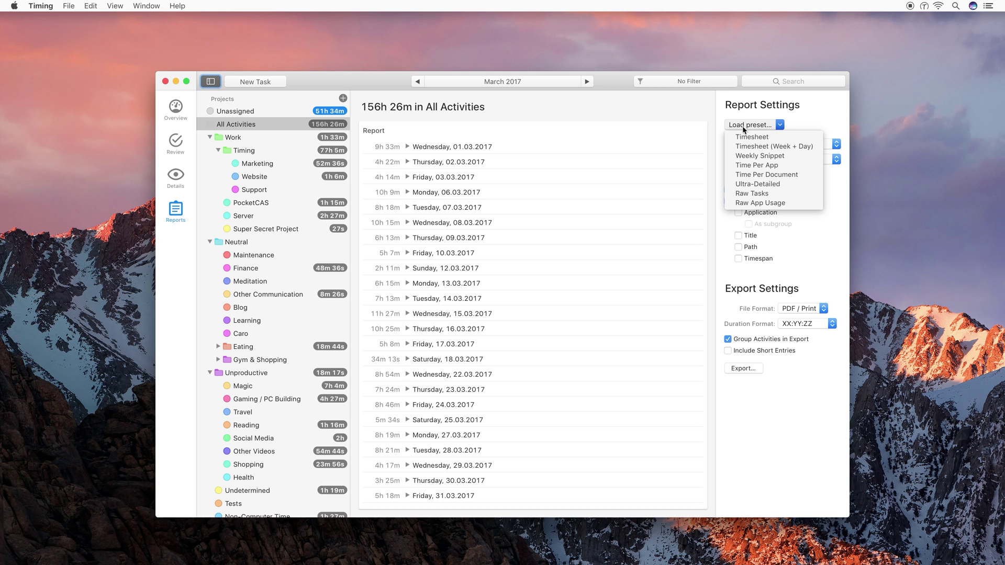
left_click(798, 121)
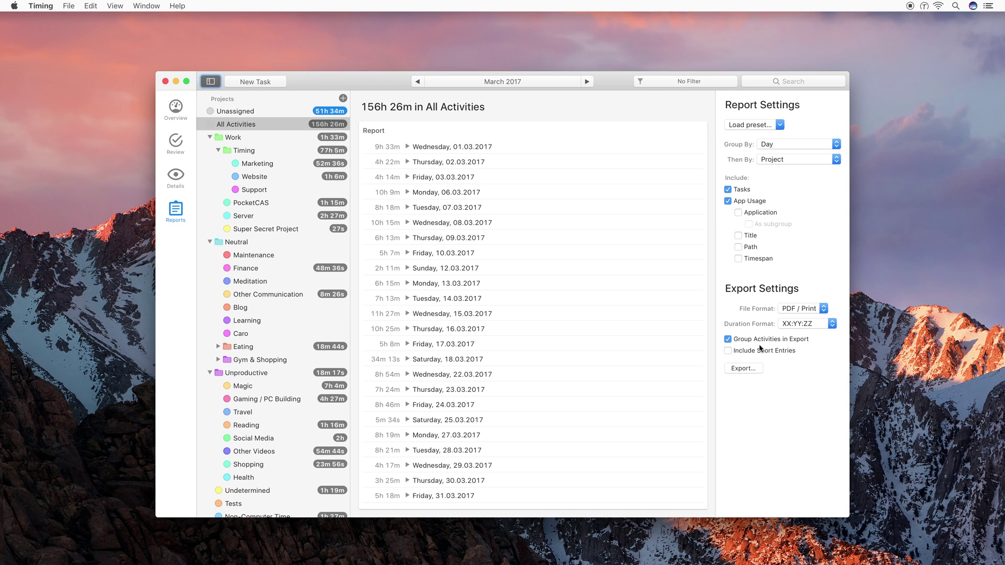
left_click(768, 126)
left_click(768, 138)
left_click(176, 109)
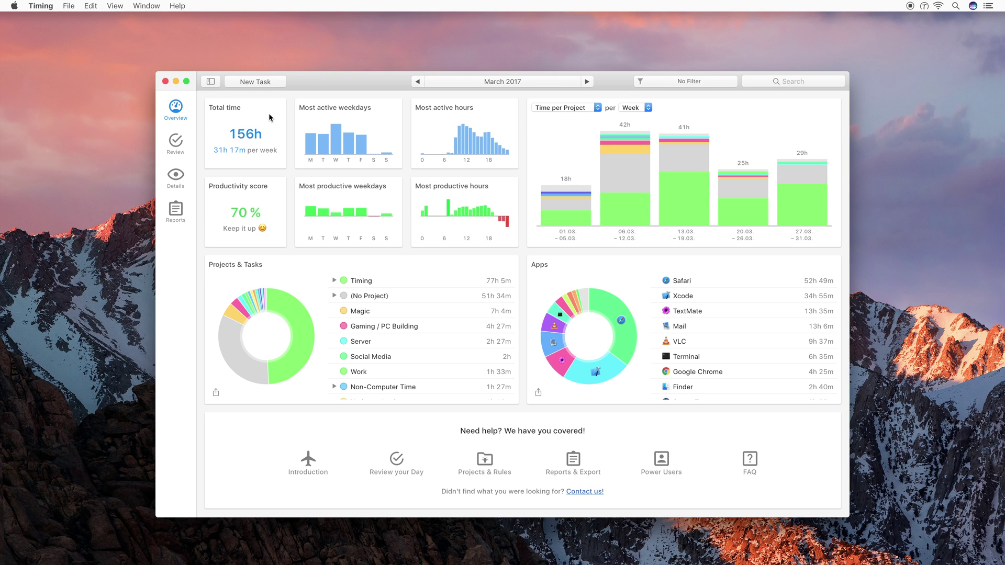
left_click(510, 84)
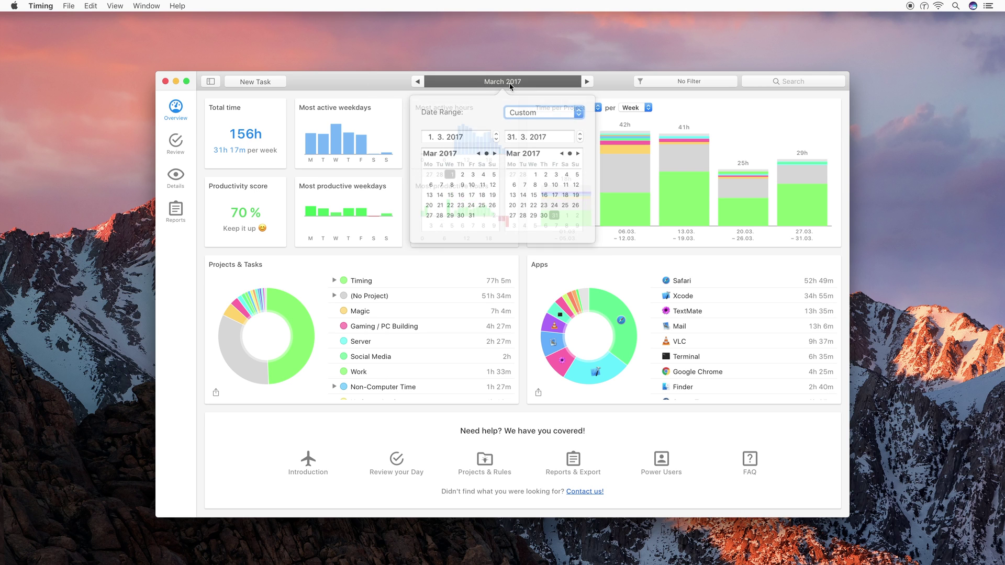
left_click(369, 90)
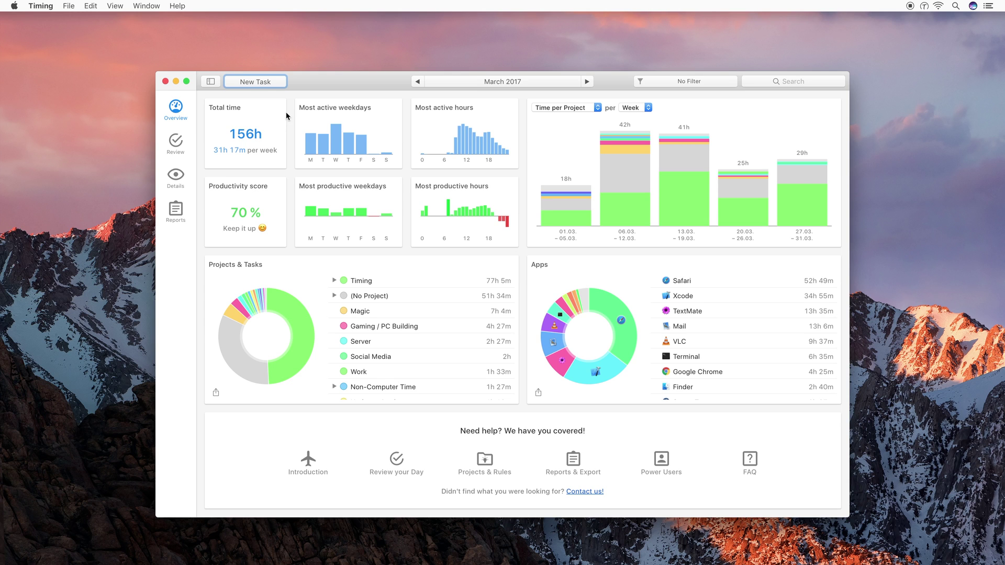
mouse_move(350, 155)
mouse_move(501, 170)
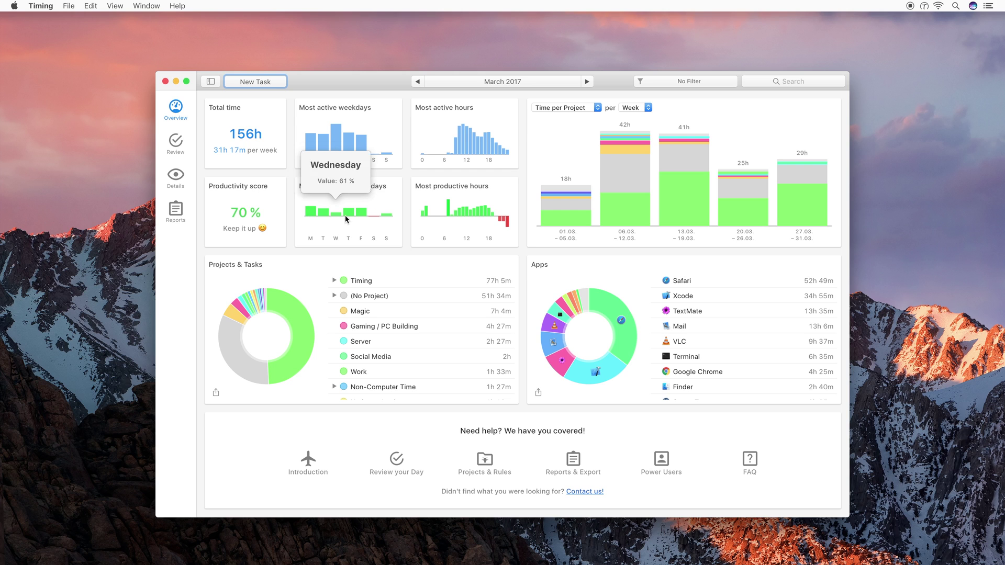
mouse_move(380, 220)
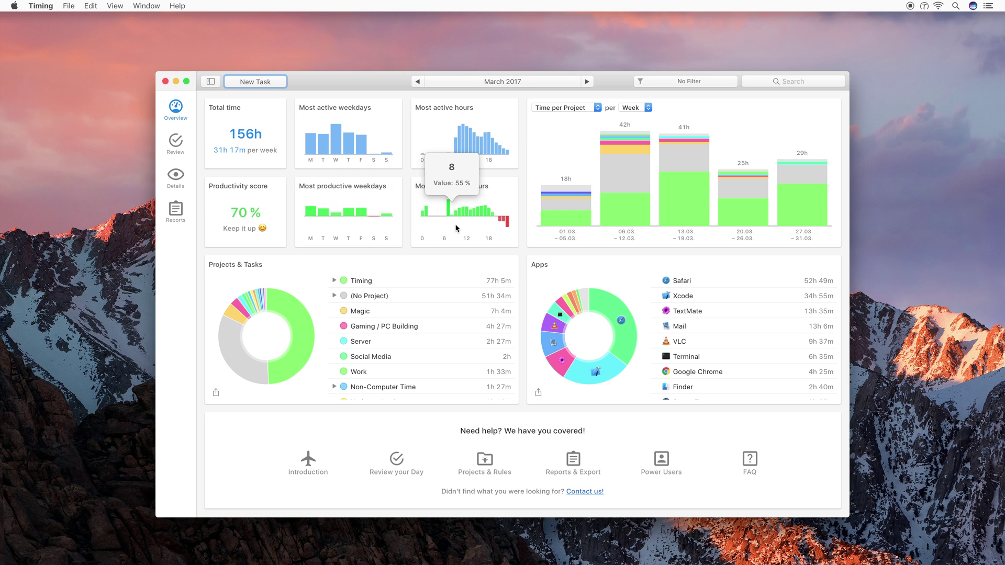
mouse_move(493, 218)
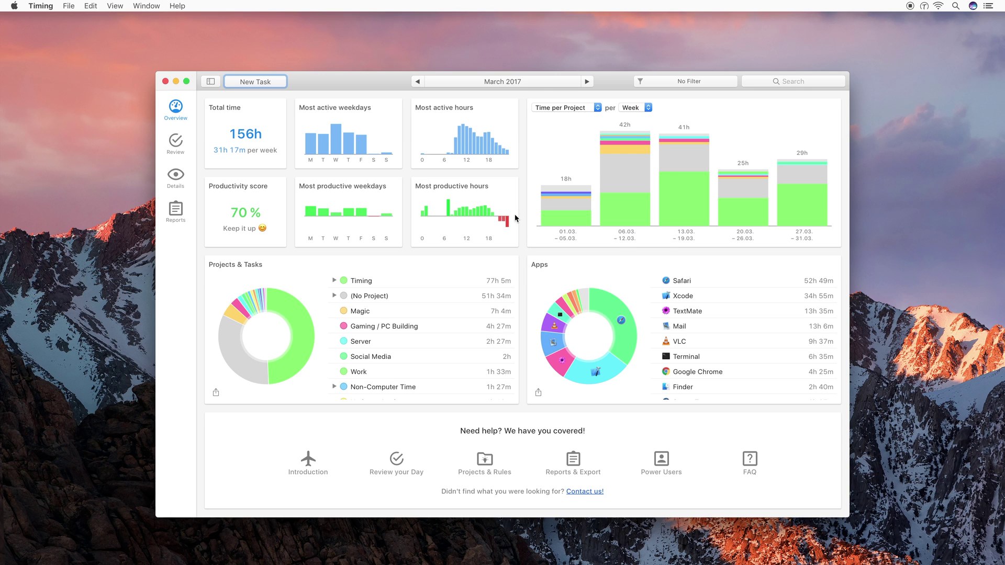
mouse_move(542, 204)
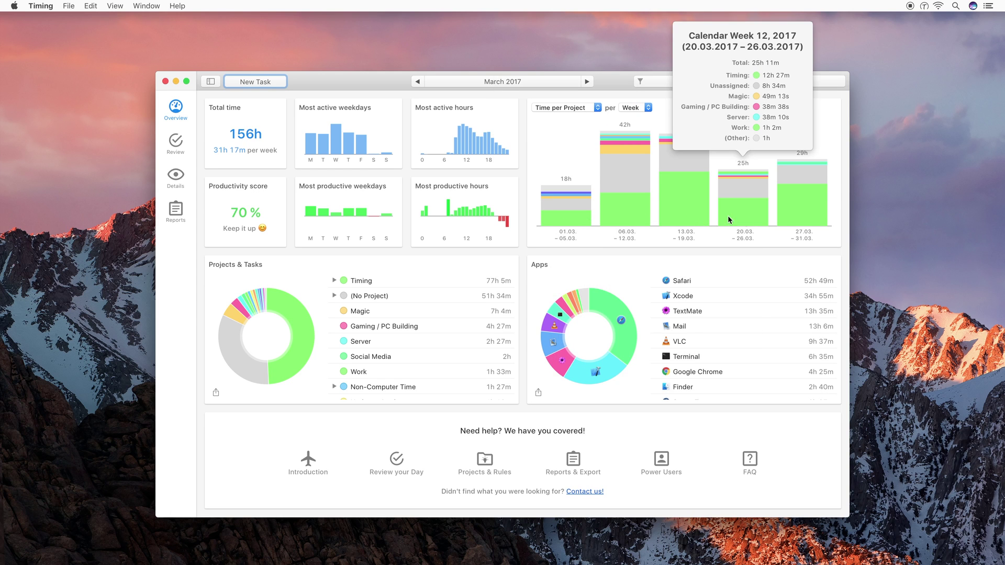
mouse_move(790, 216)
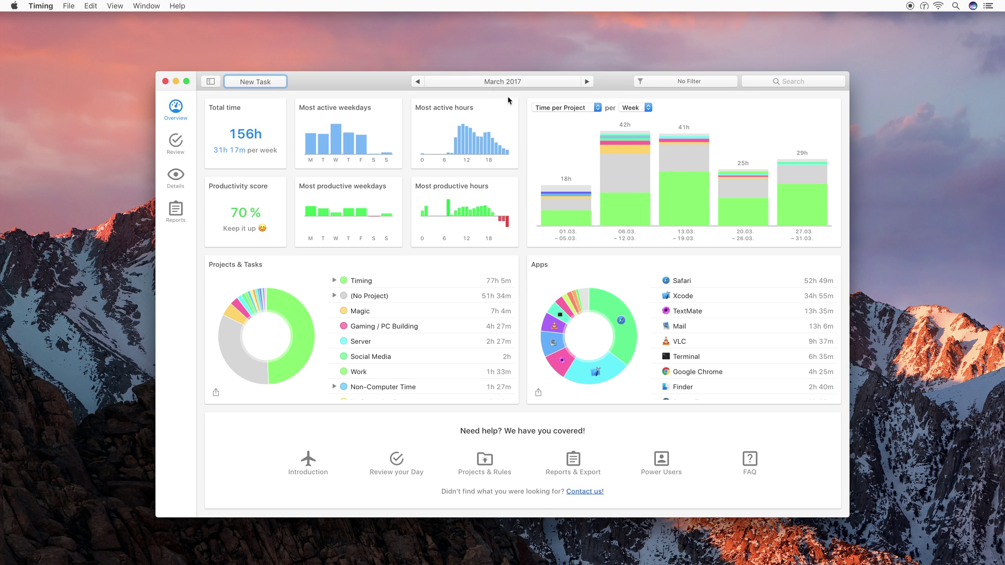
Set the date to Friday 19 May 2017 and view its Review timeline
left_click(495, 81)
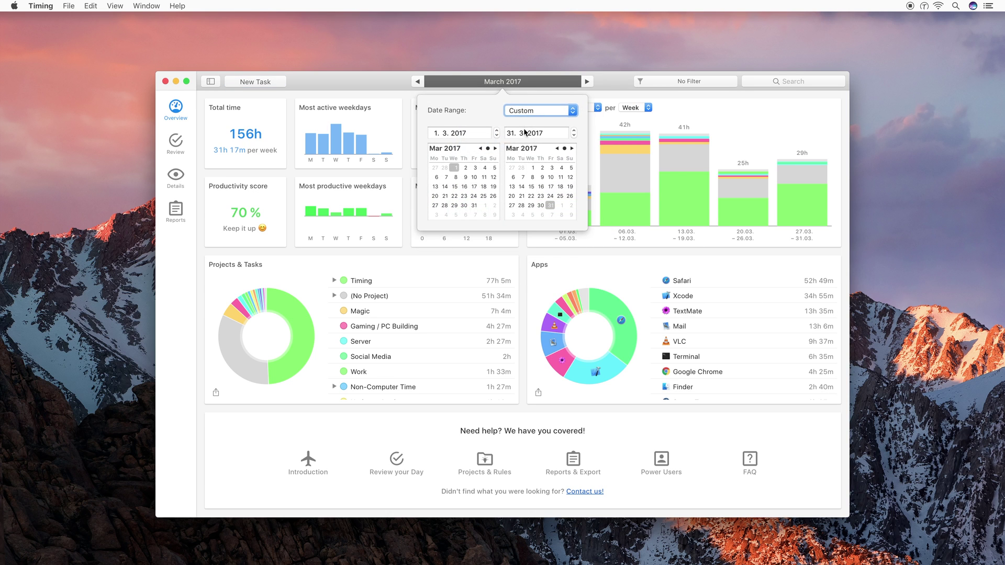
left_click(496, 148)
left_click(495, 149)
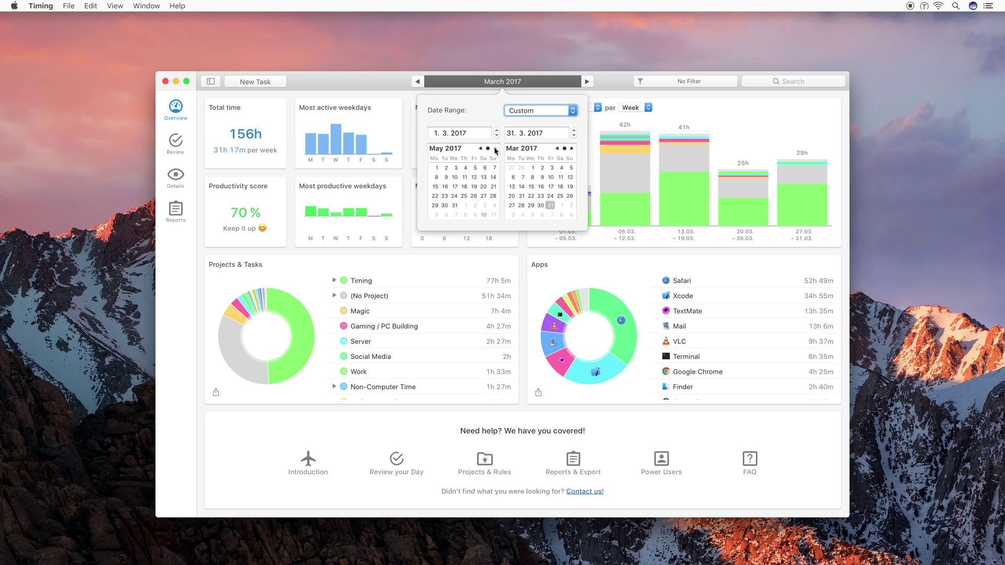
left_click(476, 187)
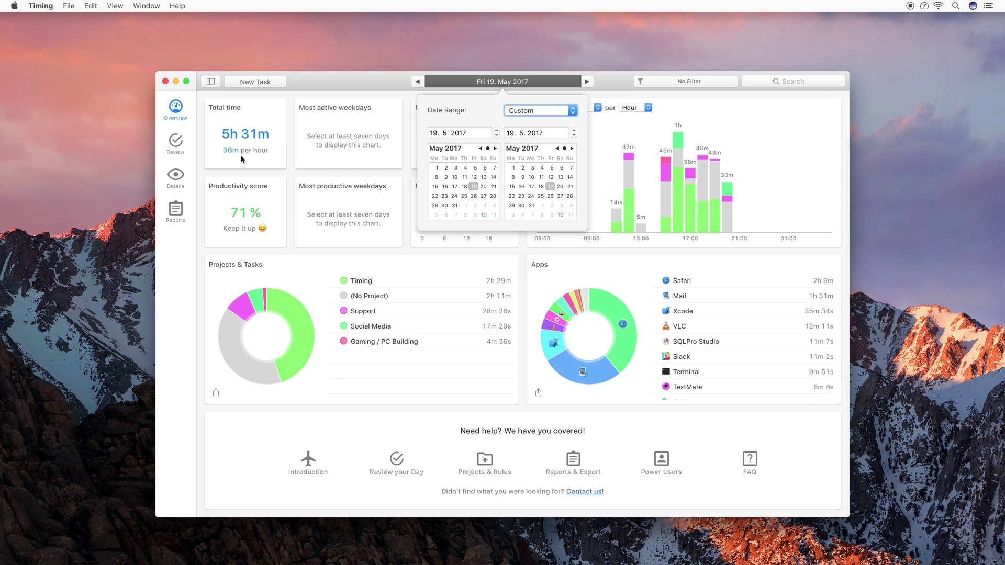
left_click(176, 141)
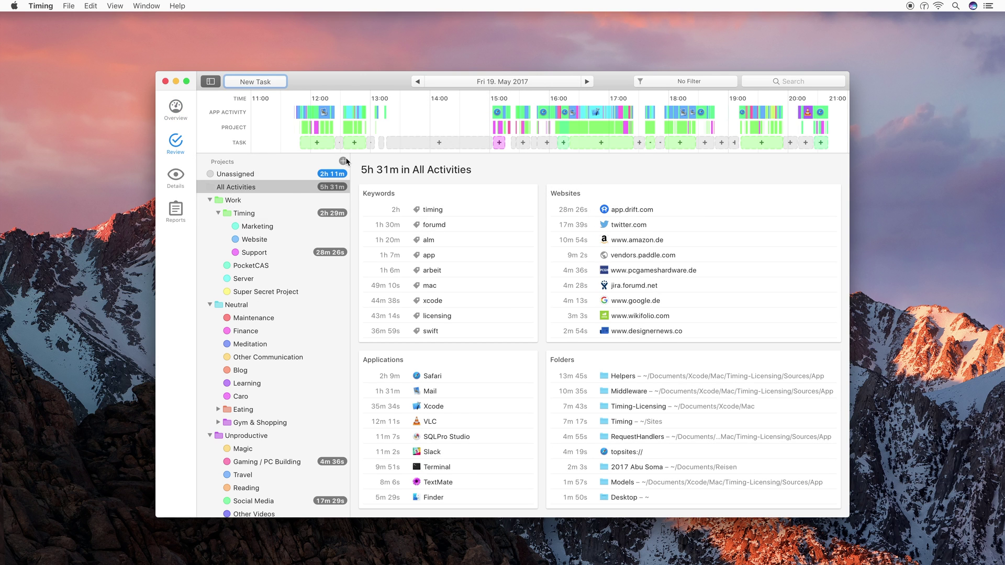
mouse_move(352, 127)
left_click(501, 376)
Move all applications to Unassigned and show the 5h 31m Unassigned breakdown
key("super+a")
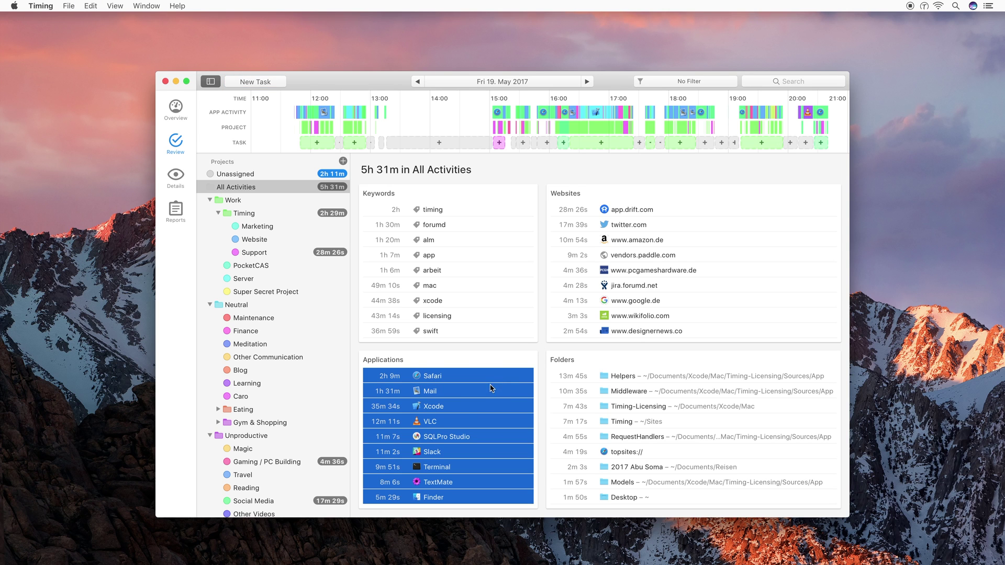
left_click_drag(466, 400, 384, 220)
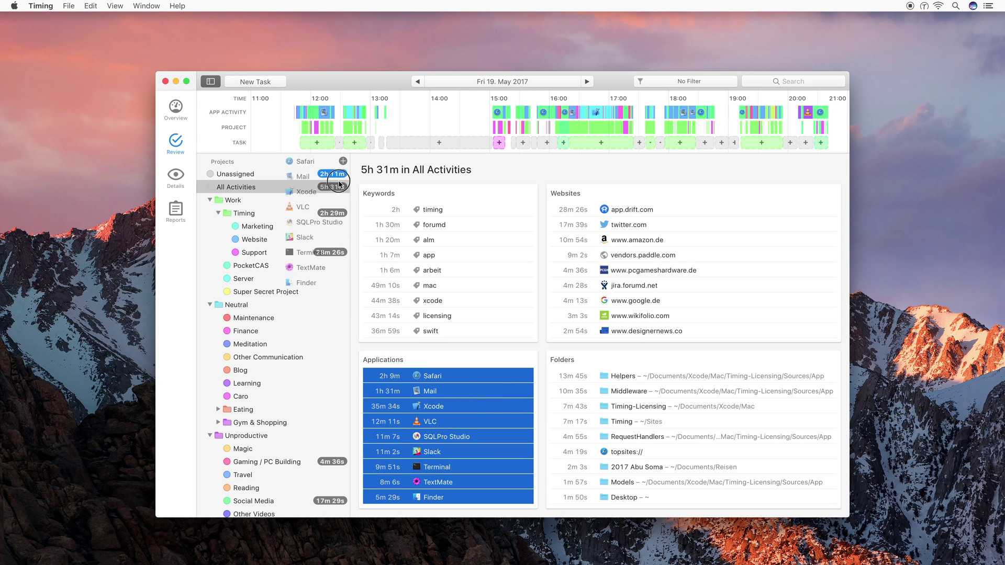
left_click_drag(339, 184, 300, 172)
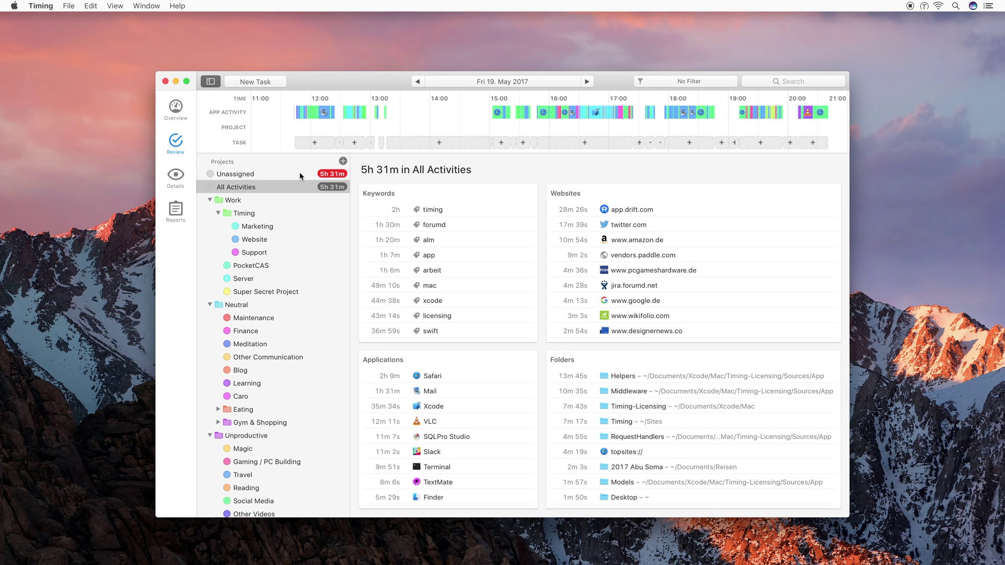
left_click(301, 176)
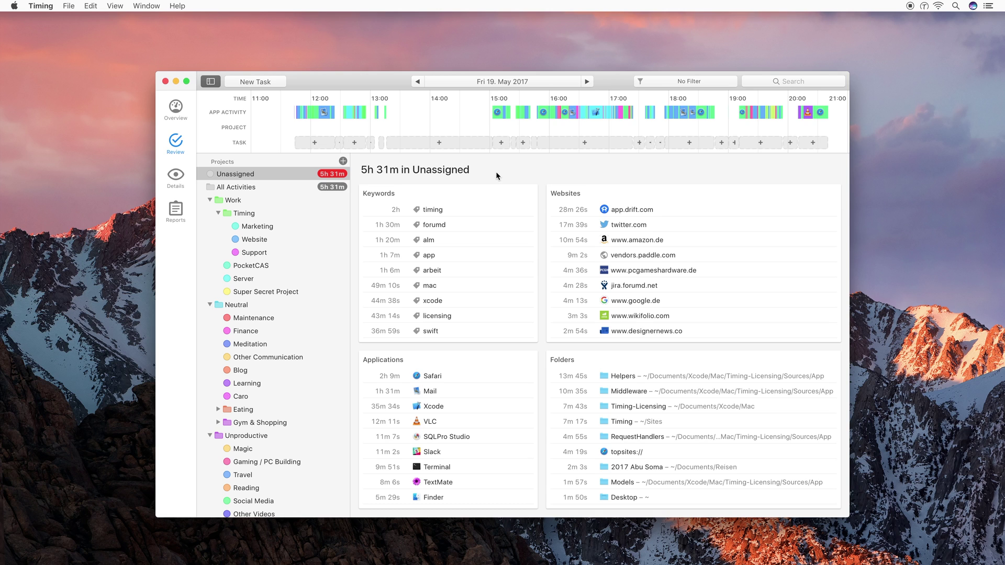
Drag the 'timing' keyword onto the Timing project, assigning 2h
left_click(475, 210)
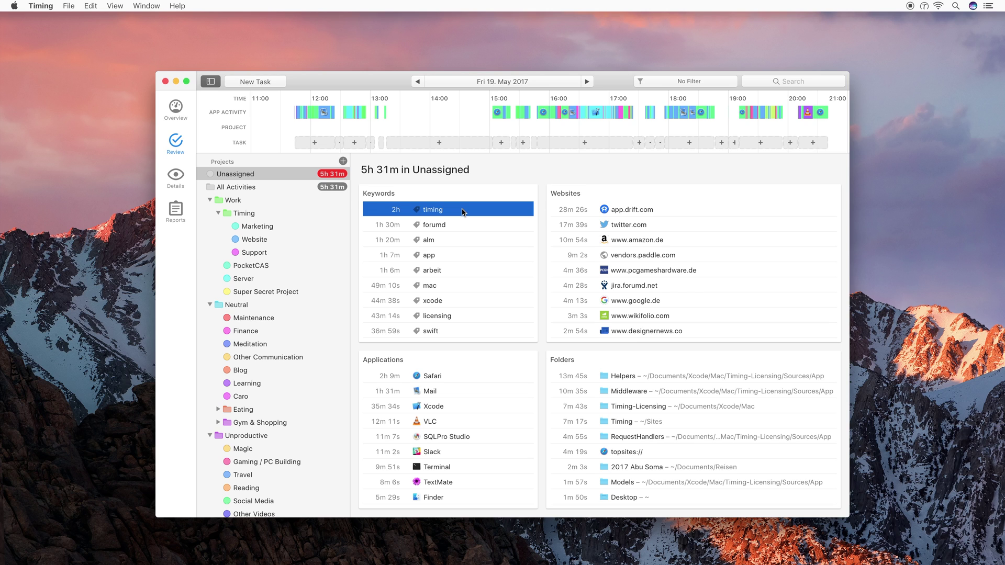
left_click_drag(463, 212, 301, 220)
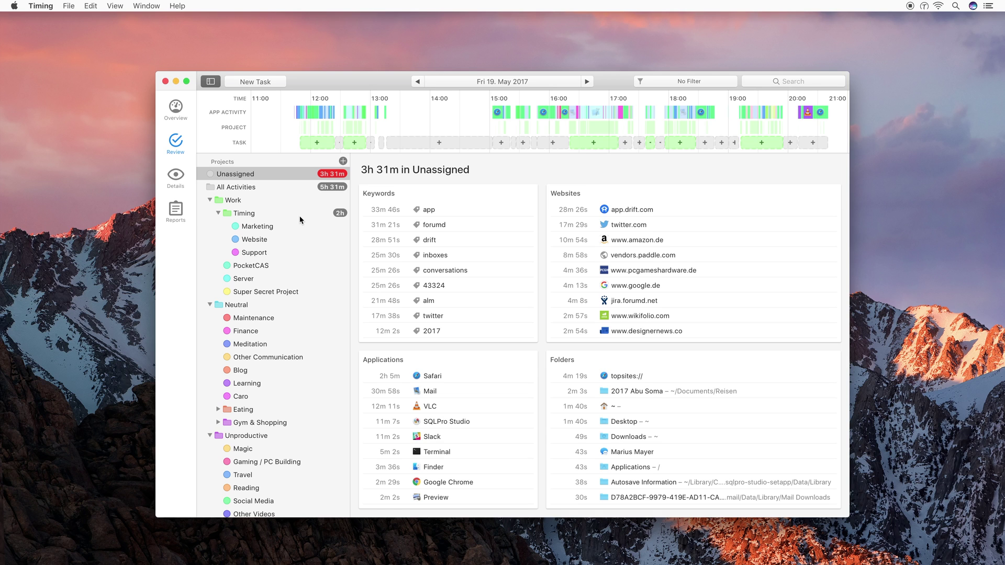
Show All Activities and drop the 'timing' keyword onto the Timing project again
left_click(333, 190)
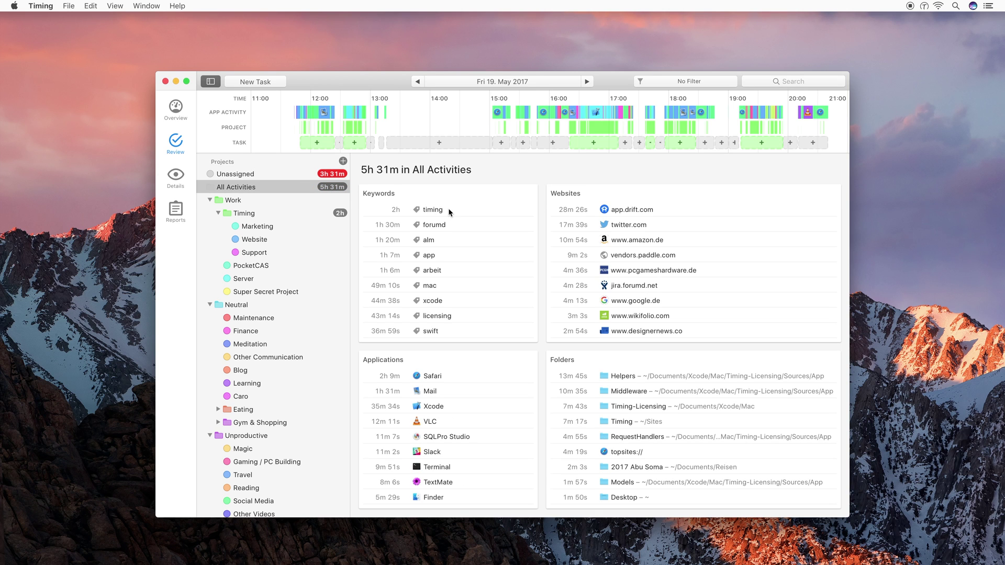
left_click_drag(448, 209, 302, 214)
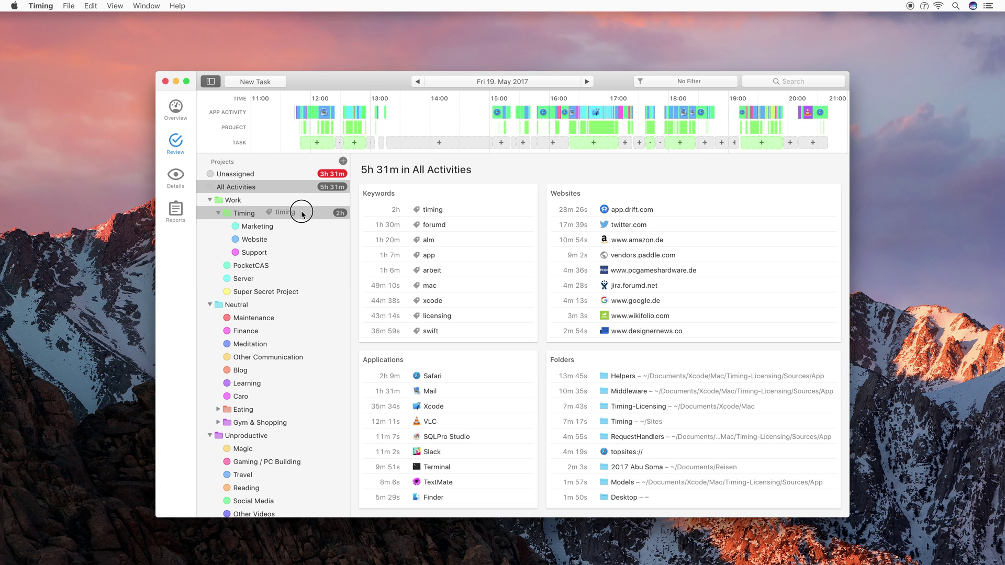
left_click_drag(302, 214, 302, 214)
left_click_drag(302, 212, 301, 214)
left_click_drag(302, 215, 302, 216)
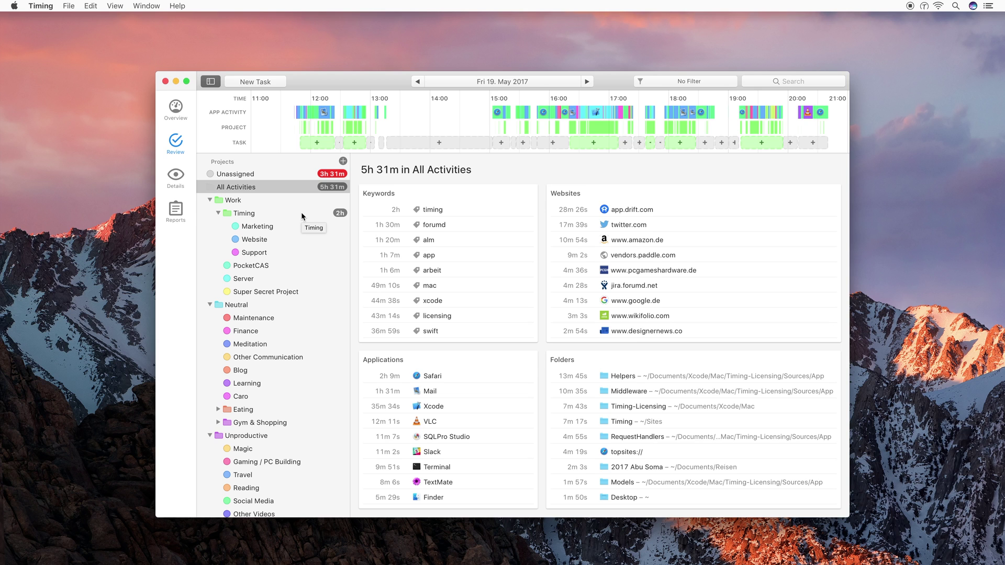
Assign unassigned app.drift.com to Support and twitter.com to Social Media
left_click(303, 175)
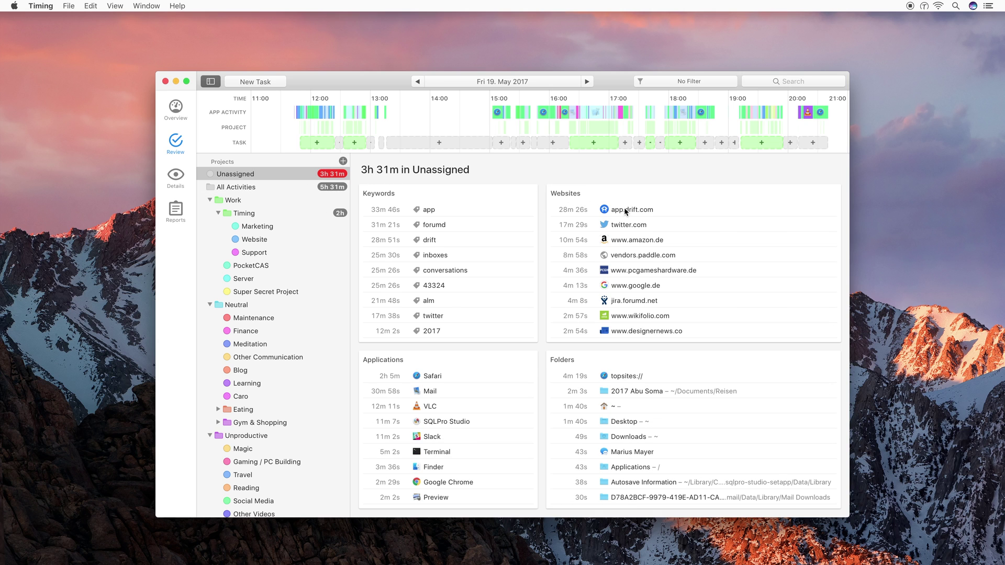
left_click_drag(623, 211, 297, 252)
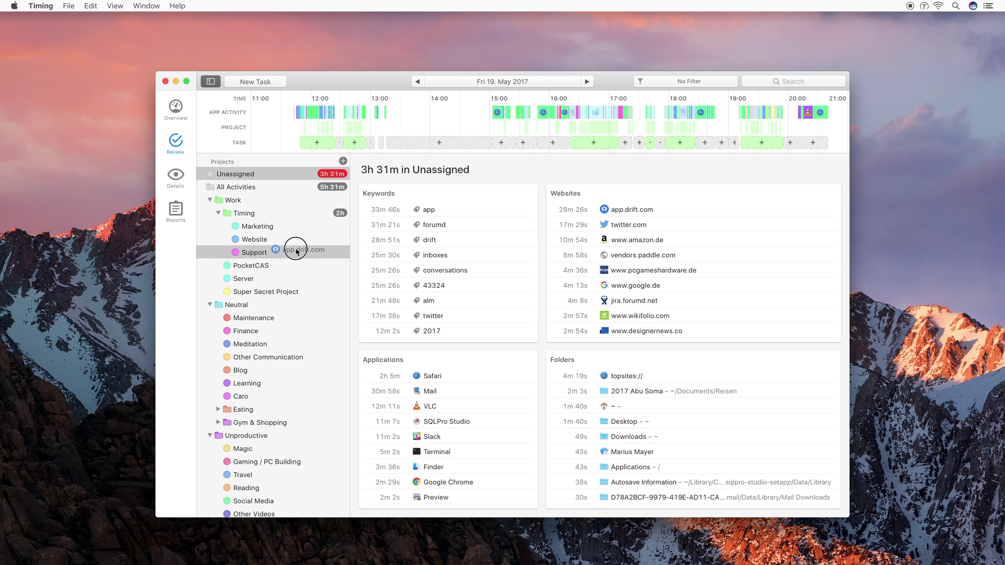
left_click_drag(297, 252, 297, 252)
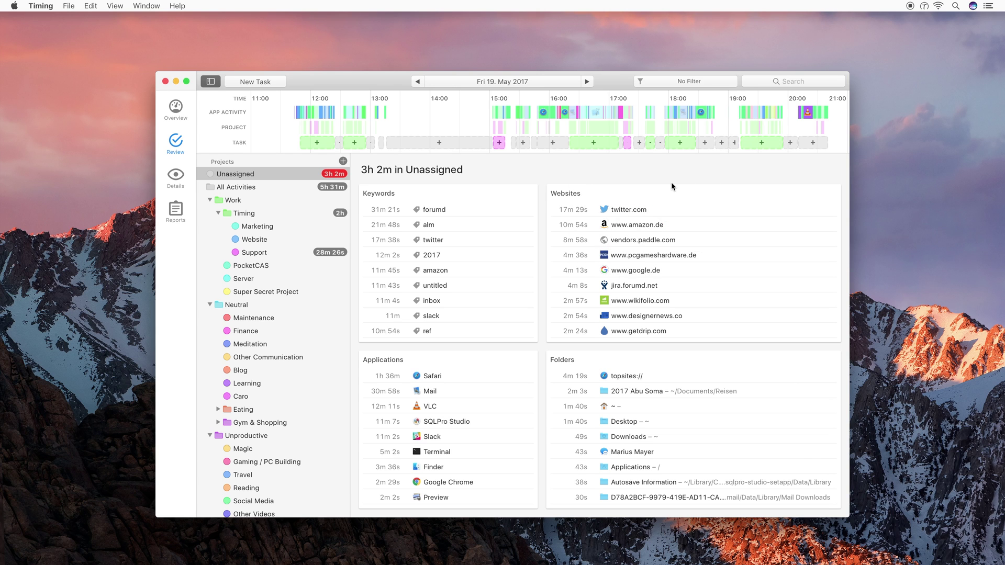
left_click_drag(629, 210, 287, 501)
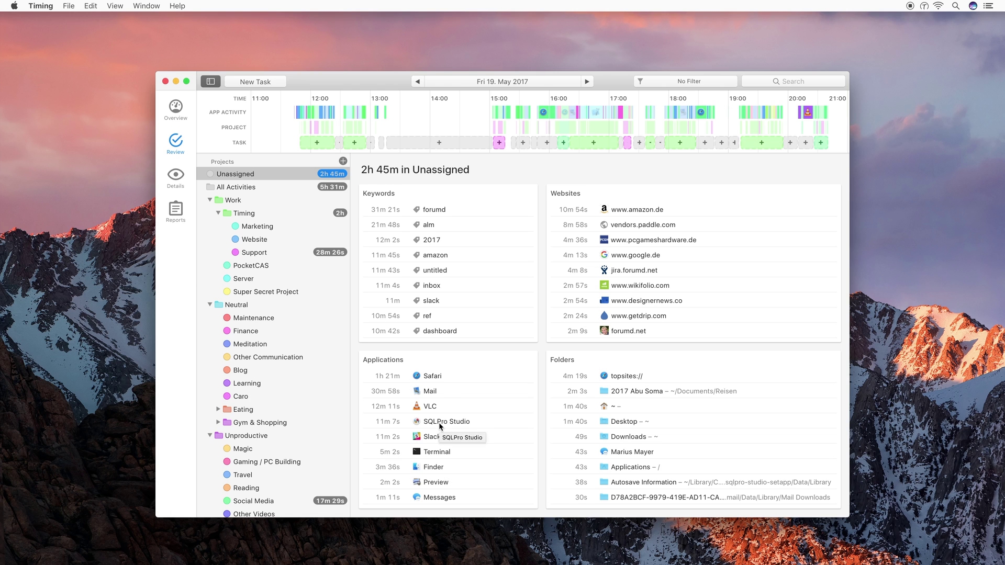
Assign SQLPro Studio and Terminal to Timing, and Mail and Slack to Other Communication
left_click_drag(438, 423, 292, 219)
left_click_drag(437, 439, 317, 248)
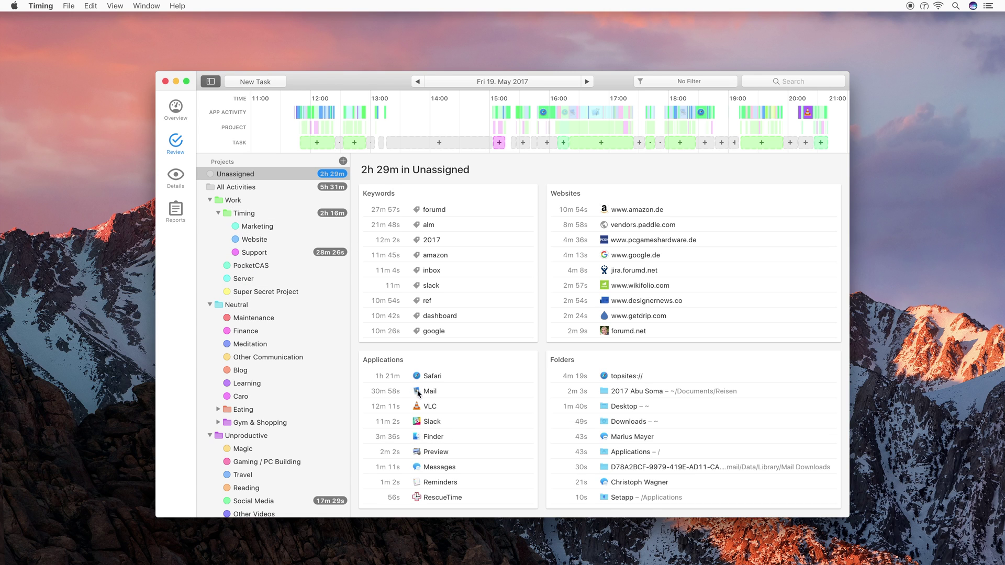
left_click_drag(436, 389, 298, 359)
left_click_drag(427, 406, 294, 362)
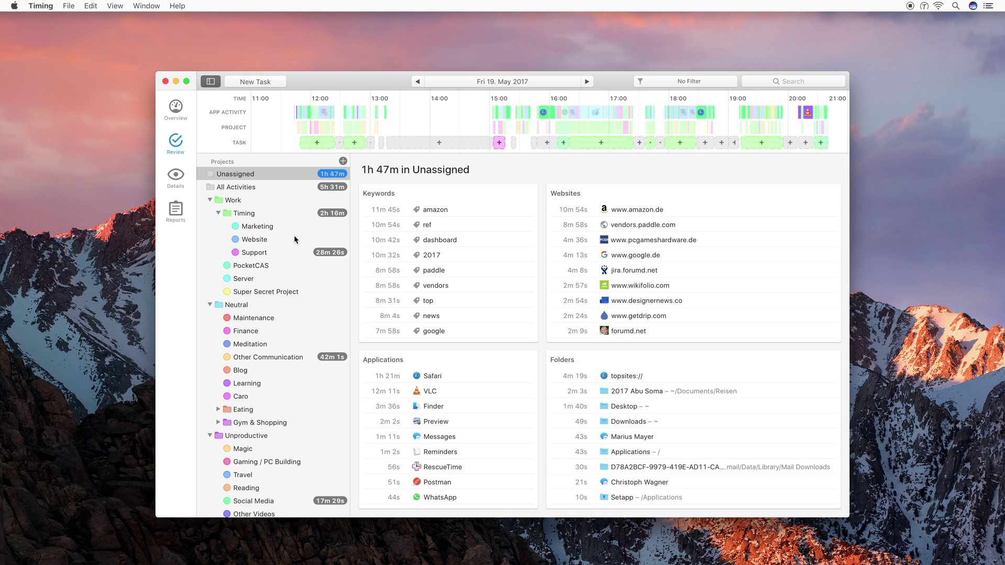
left_click(280, 188)
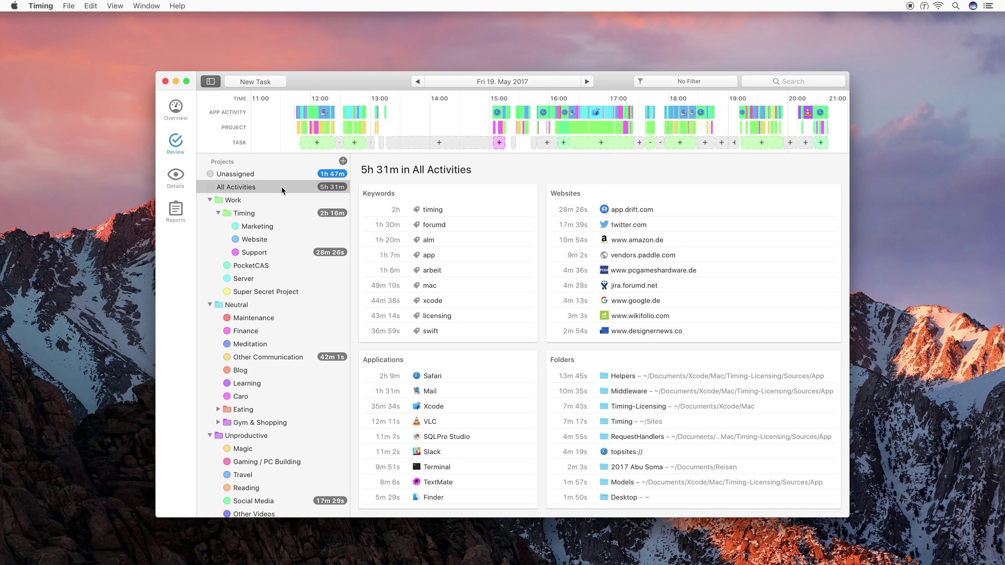
Add an 'Improve error handling' Timing task from the suggested 16:20–17:24 block
left_click(620, 143)
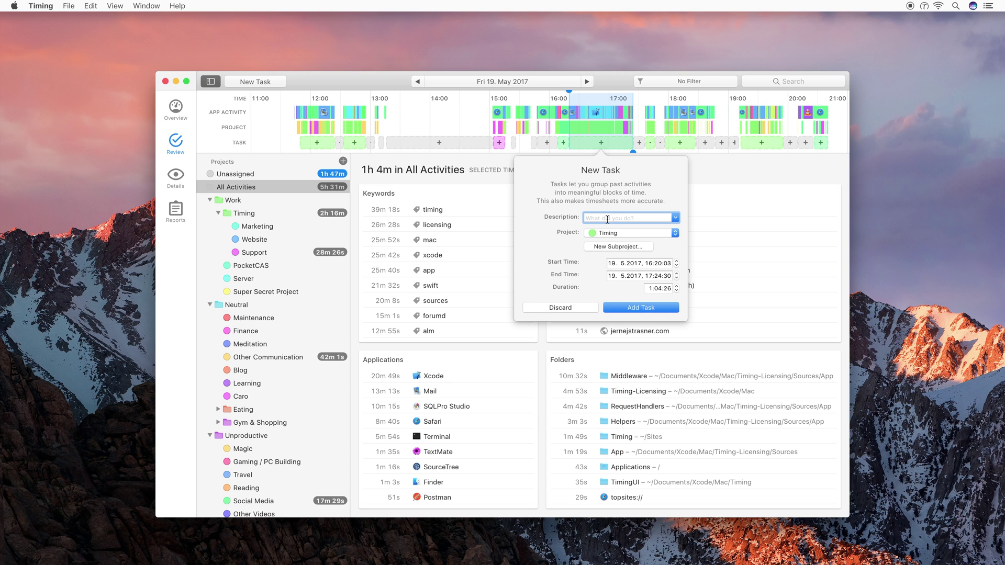
type("Improve error handling")
left_click(633, 308)
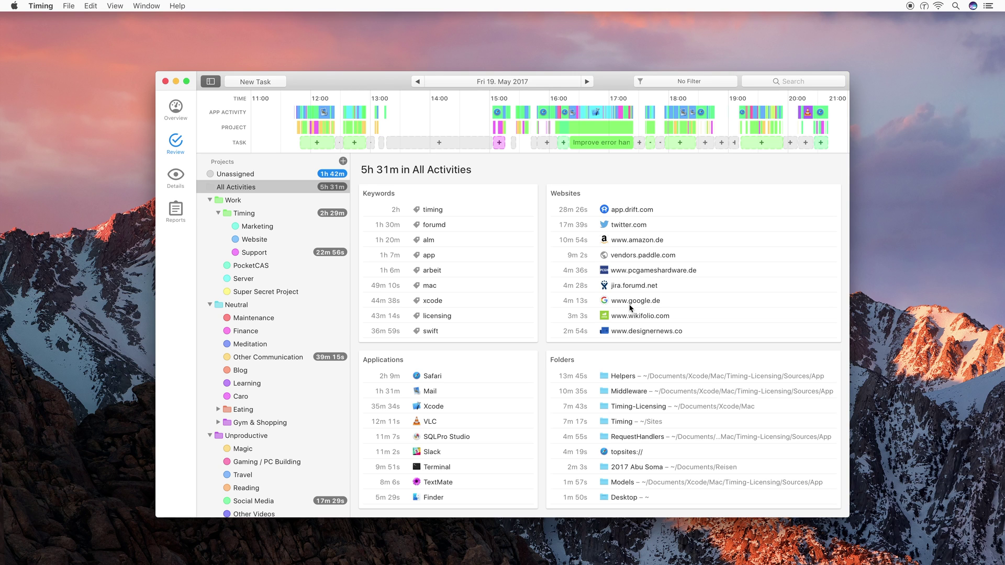
mouse_move(432, 120)
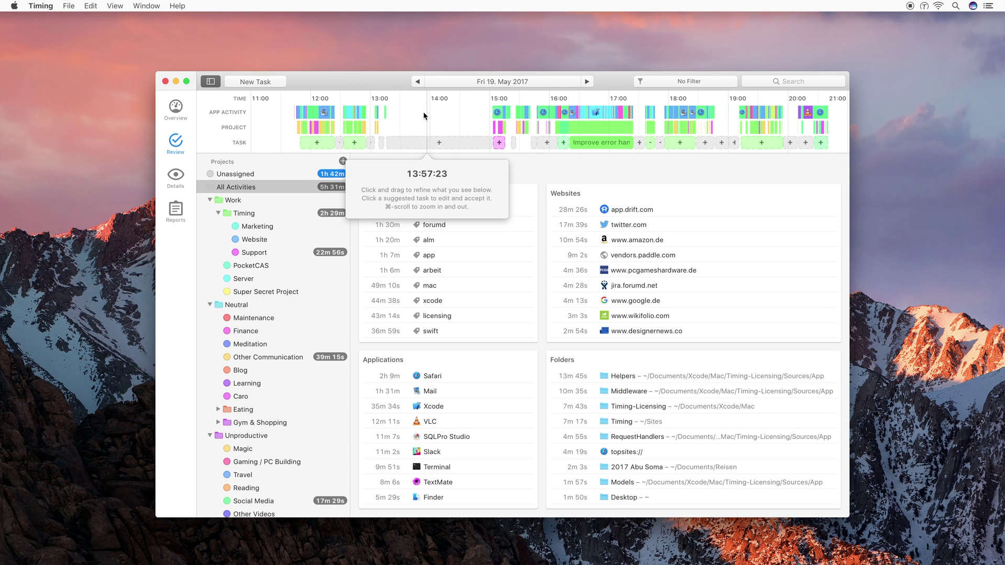
left_click(460, 143)
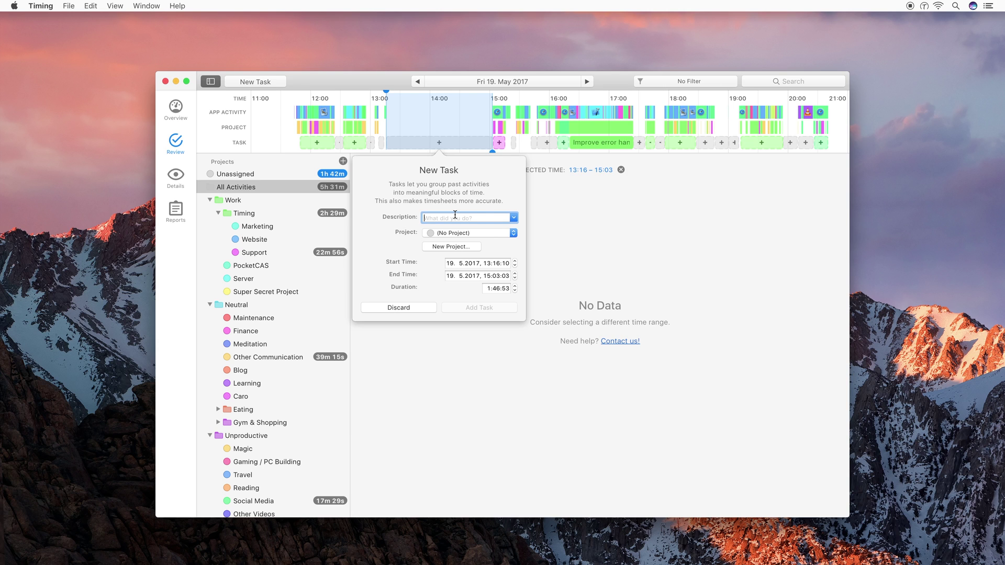
Add a 'Marketing Meeting' task in the Marketing project covering 13:16–15:03
type("M")
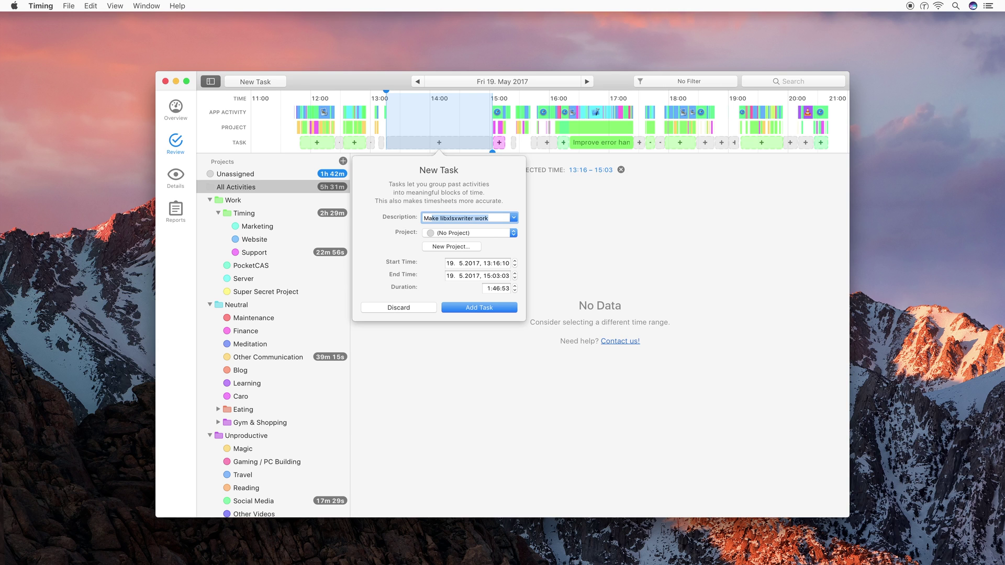
type("arketing Meeting")
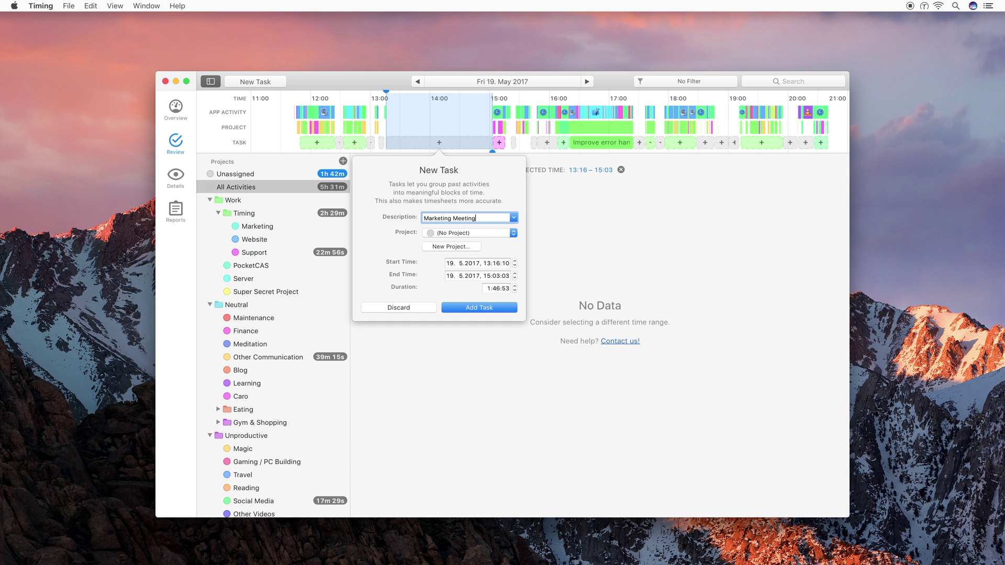
left_click(470, 233)
left_click(465, 270)
left_click(471, 309)
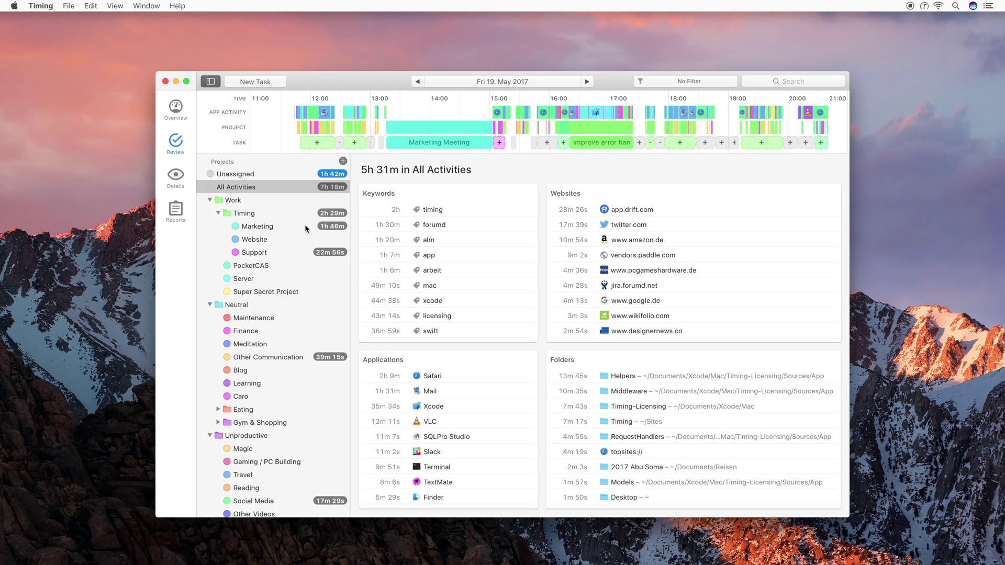
left_click(219, 213)
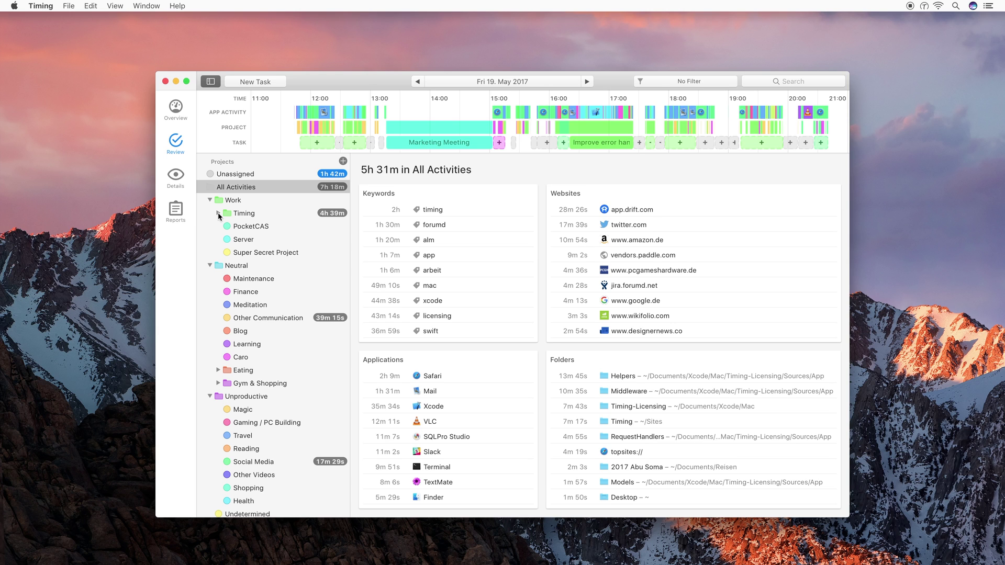
left_click(218, 214)
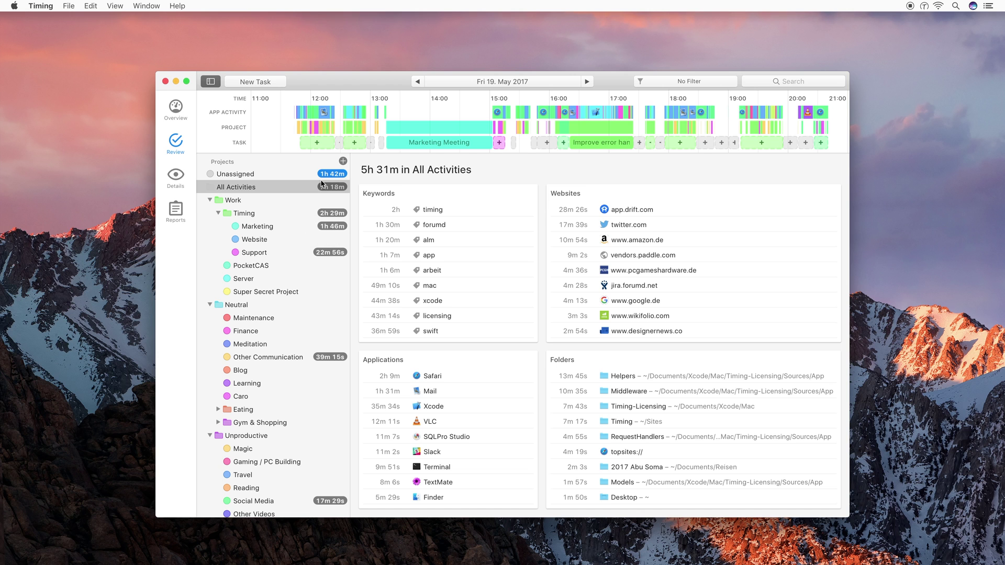
Accept suggested Timing tasks at 11:49–12:24, 12:32–12:55, near 18:00 and 19:12–19:54
mouse_move(321, 145)
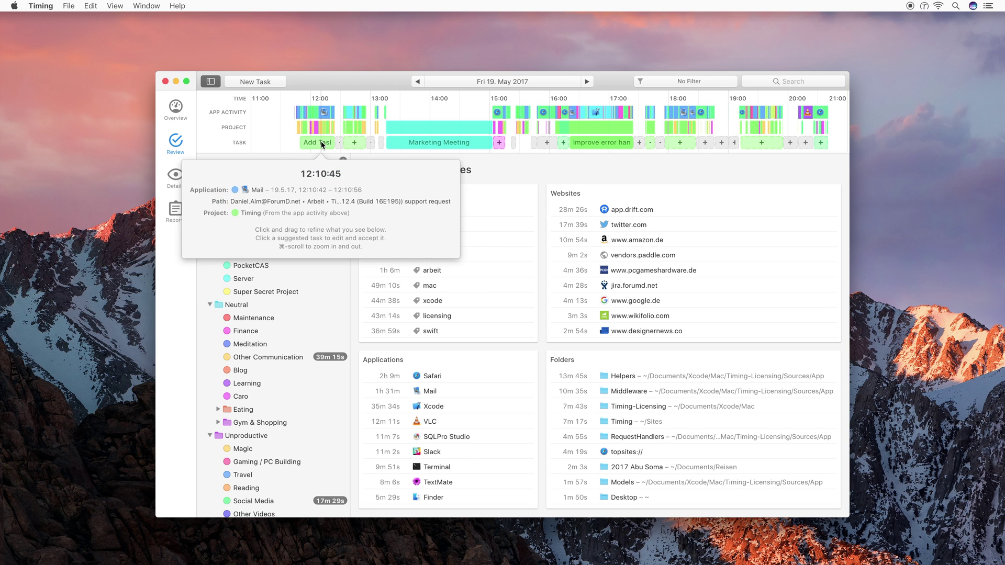
left_click(321, 143)
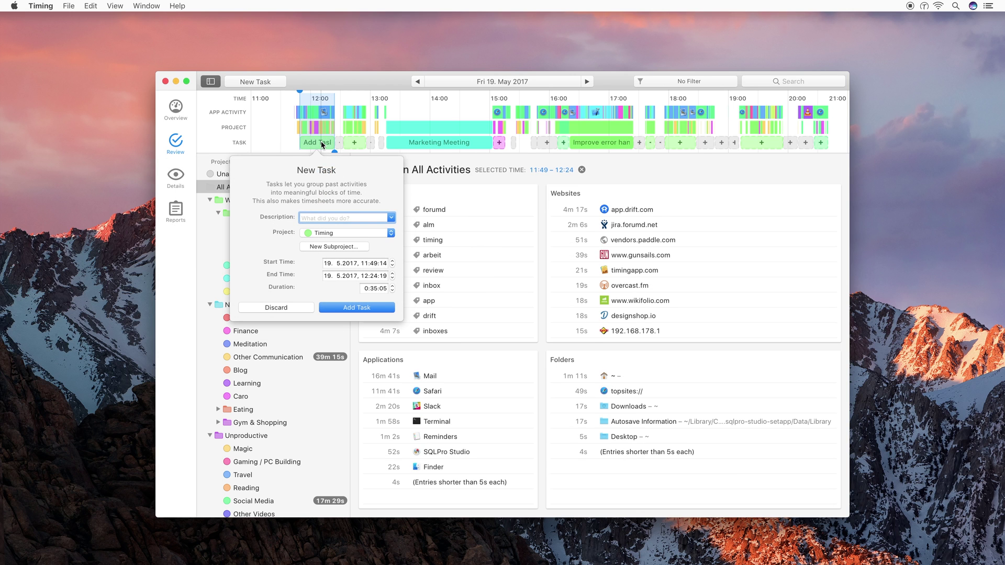
left_click(332, 307)
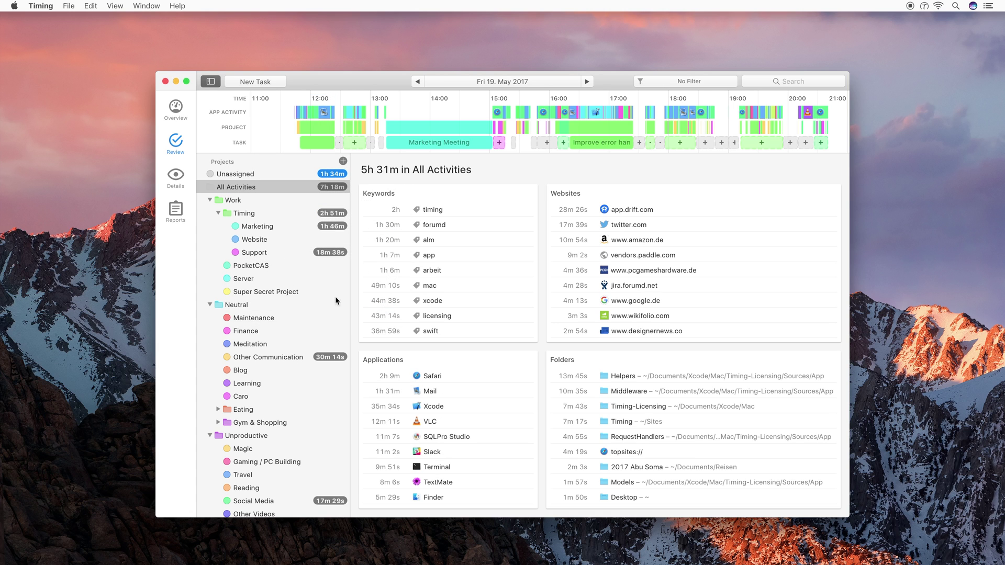
left_click(354, 143)
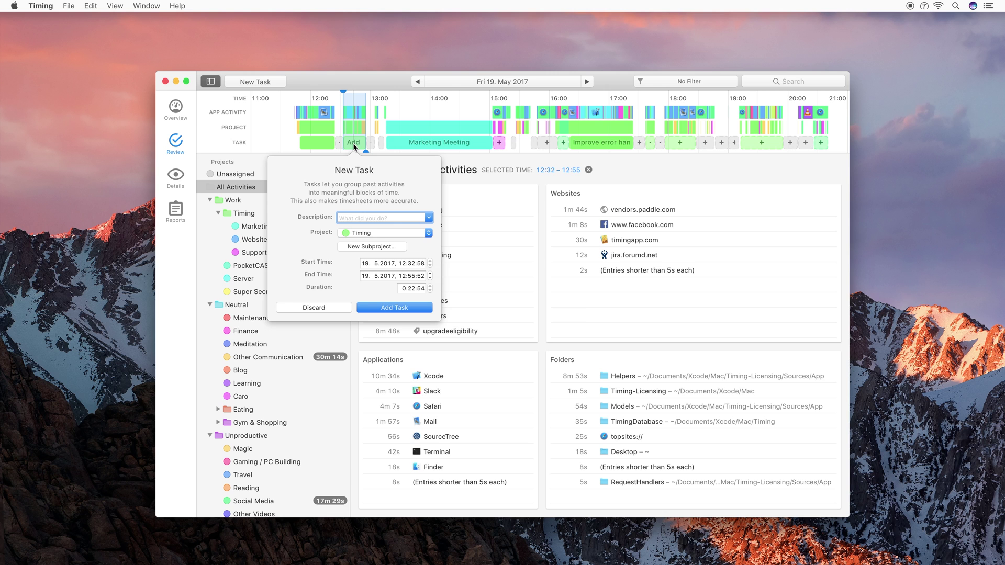
key("Escape")
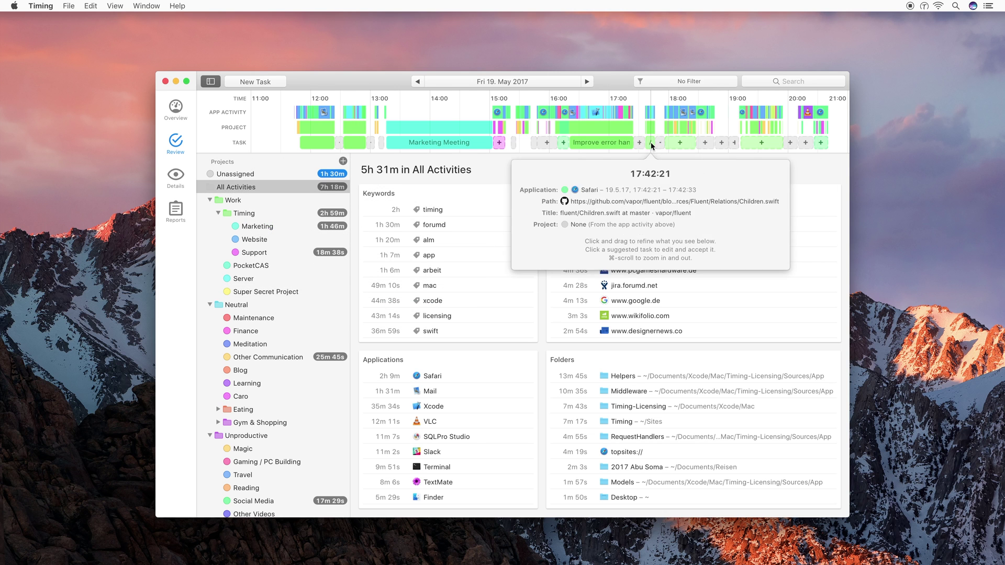
left_click(678, 142)
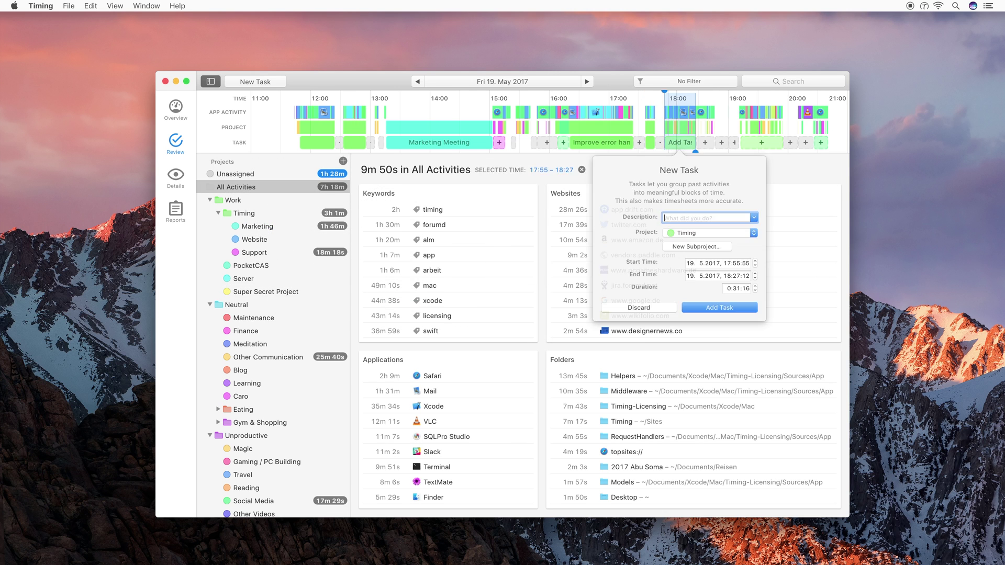
key("Return")
left_click(762, 142)
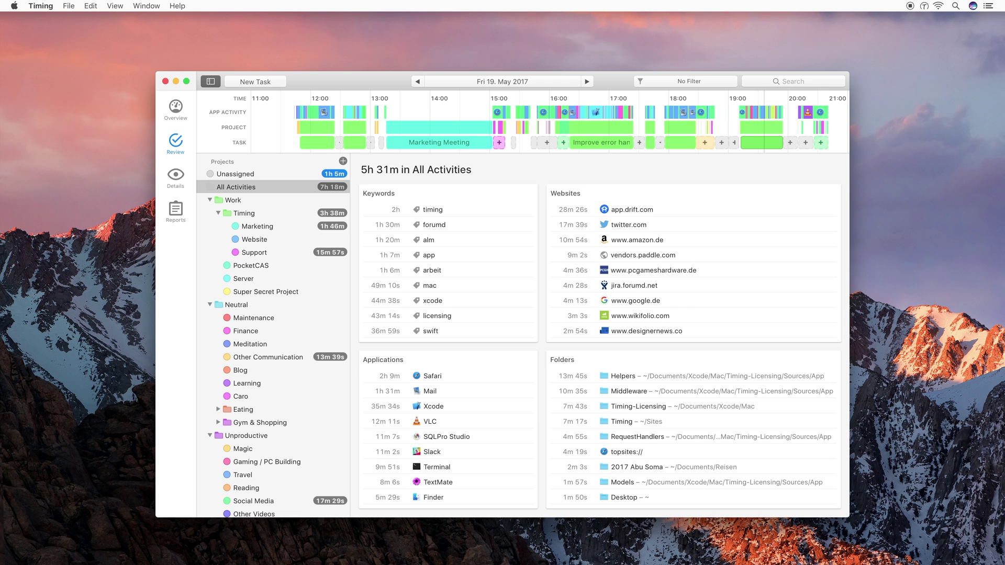
Review the Timing project's keywords and rules in Edit Project, closing without changes
double_click(285, 213)
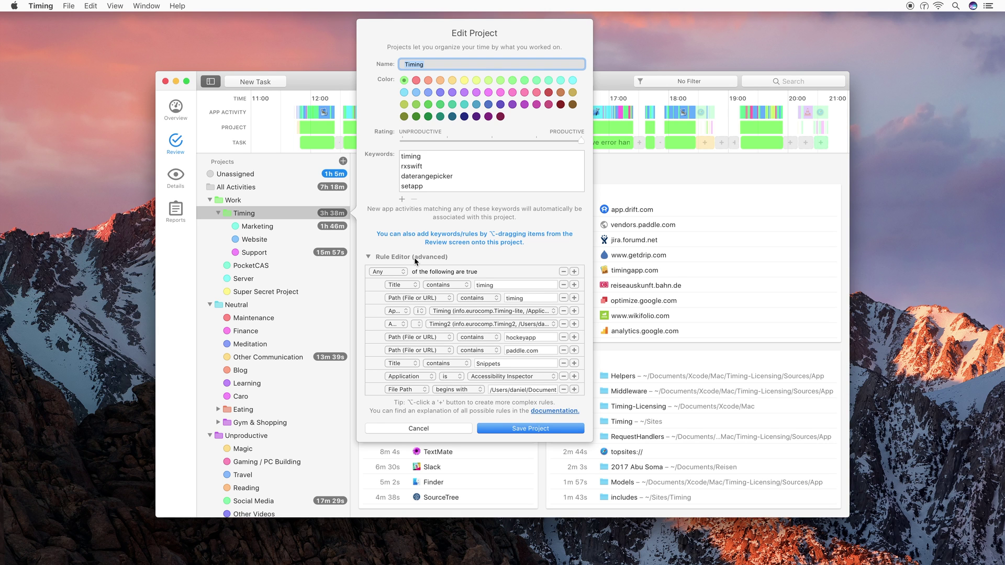
left_click(388, 431)
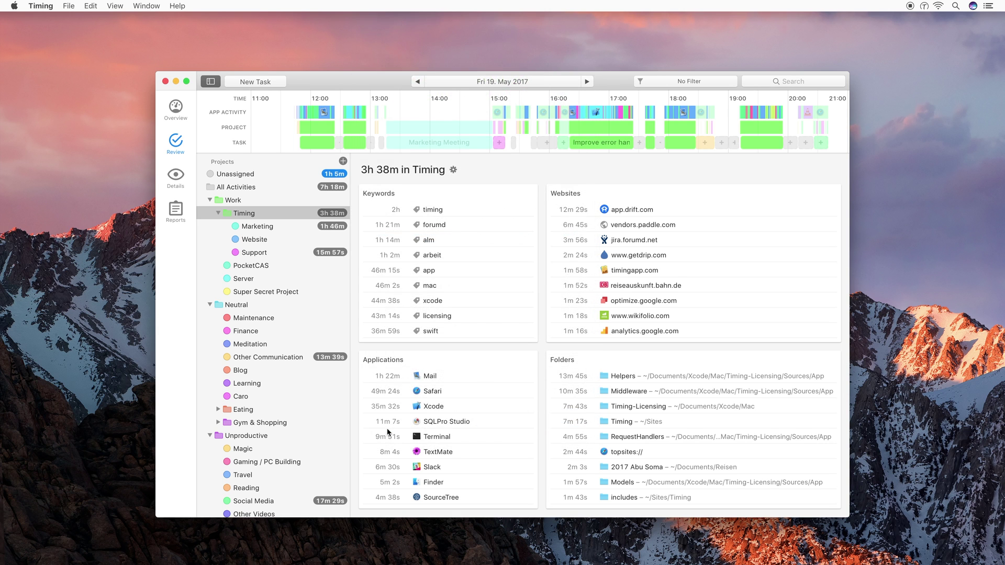